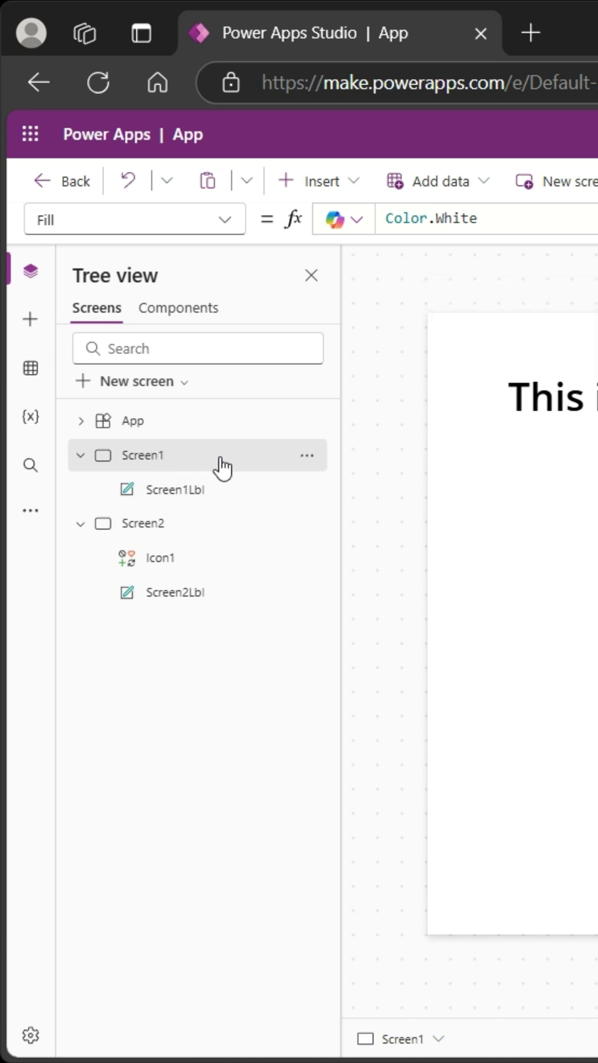
- Select Screen1 in the Tree view
{"action": "left_click", "coordinate": [223, 464]}
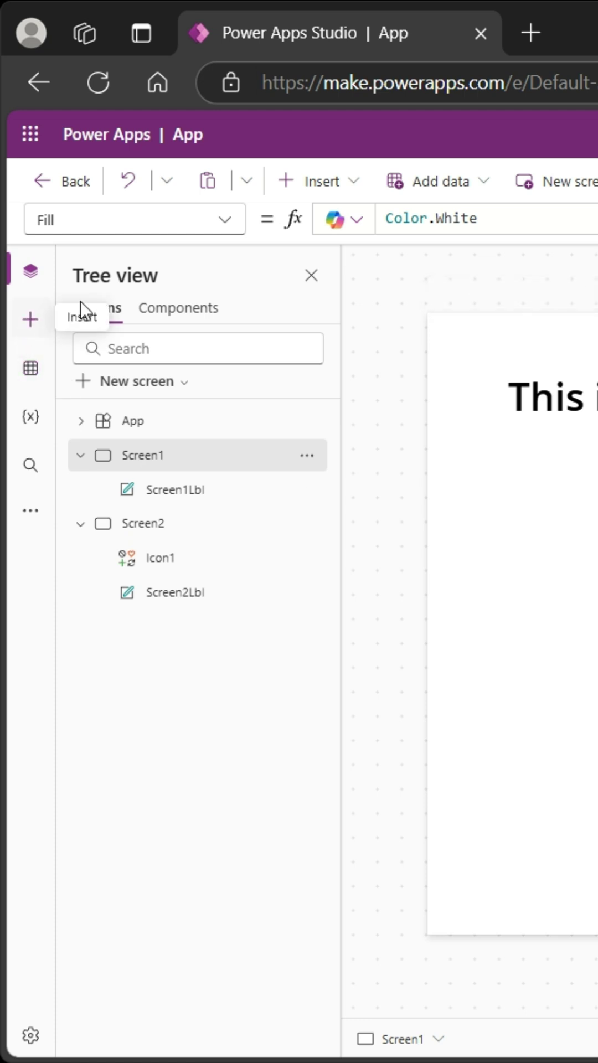
- Insert a button on Screen1 and drag it below the 'This is screen 1' label
{"action": "left_click", "coordinate": [330, 181]}
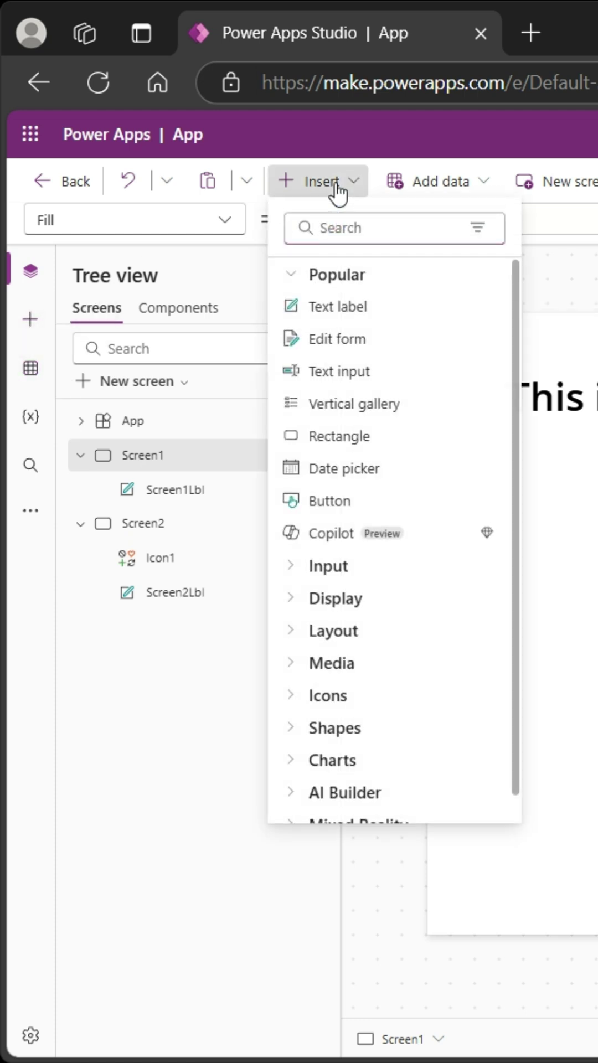
{"action": "type", "text": "button"}
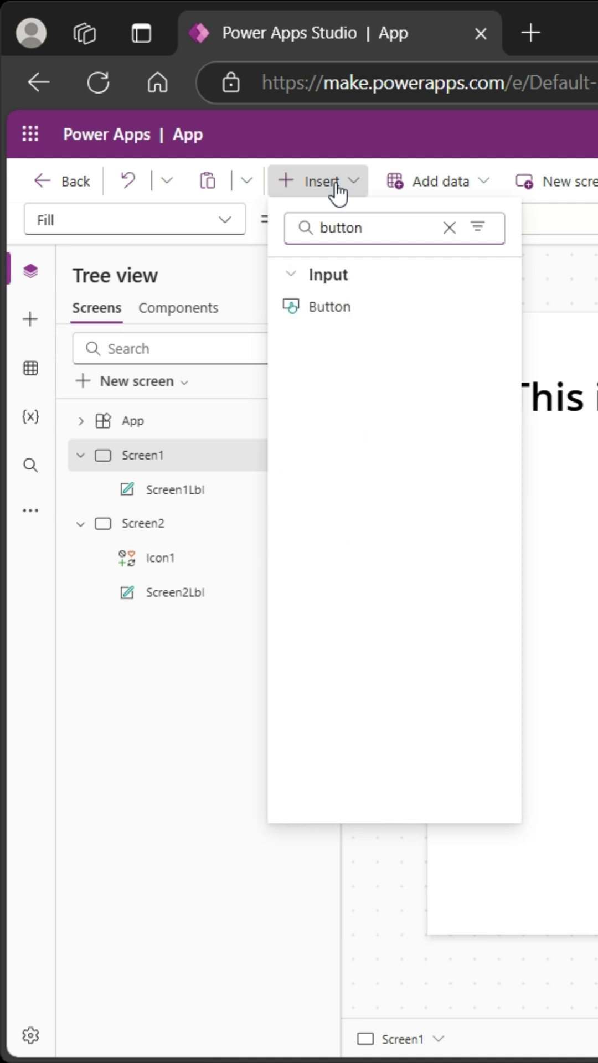
{"action": "left_click", "coordinate": [325, 309]}
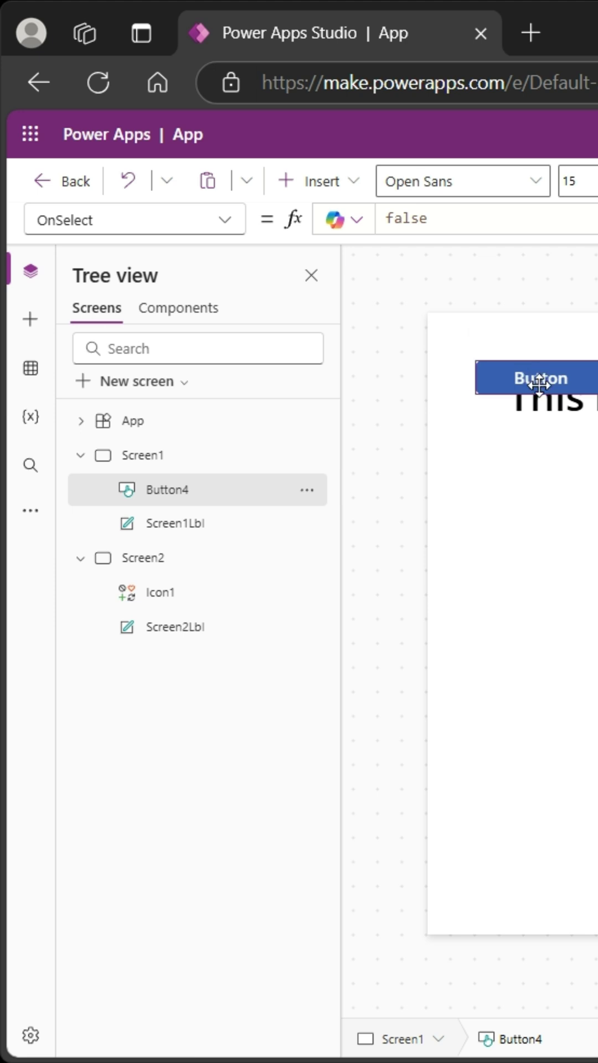
{"action": "left_click_drag", "start_coordinate": [540, 384], "coordinate": [557, 475]}
- Change Button4's Text property from 'Button' to 'Navigate'
{"action": "left_click", "coordinate": [225, 220]}
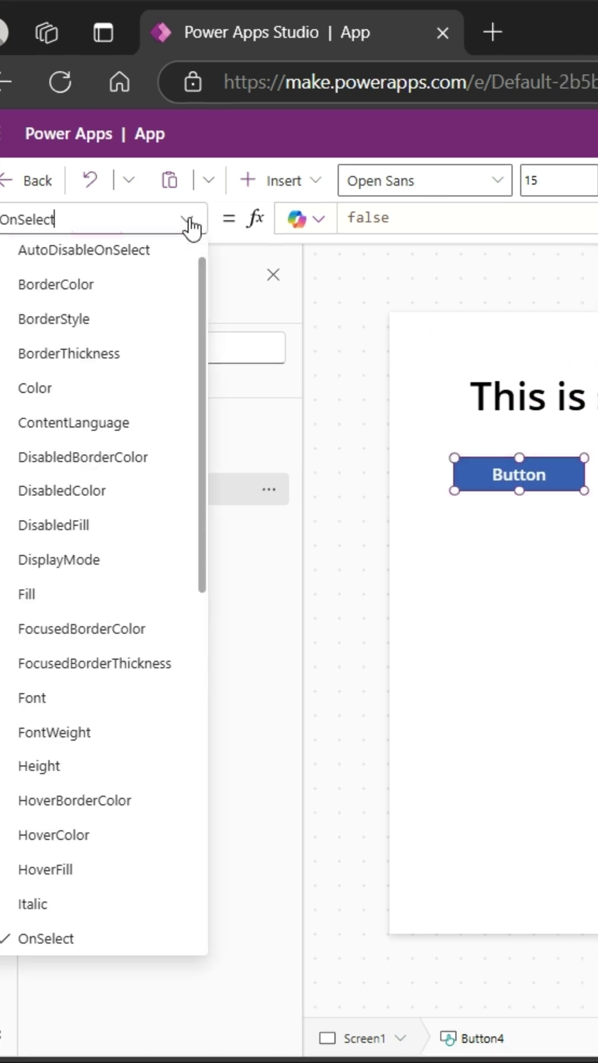
{"action": "scroll", "coordinate": [108, 465], "scroll_direction": "down", "scroll_amount": 2}
{"action": "scroll", "coordinate": [109, 465], "scroll_direction": "down", "scroll_amount": 3}
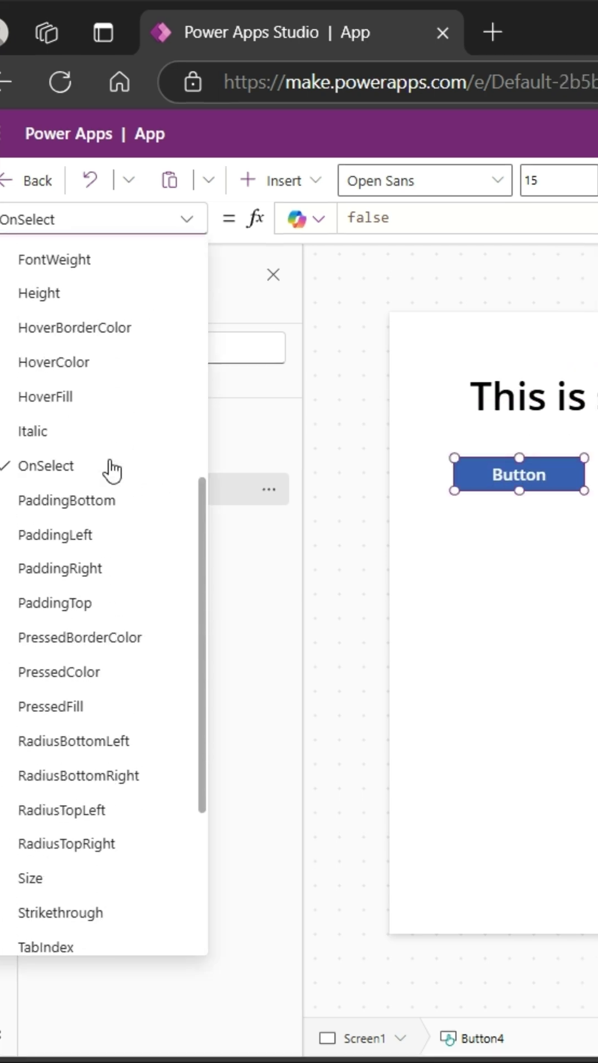
{"action": "scroll", "coordinate": [100, 598], "scroll_direction": "down", "scroll_amount": 2}
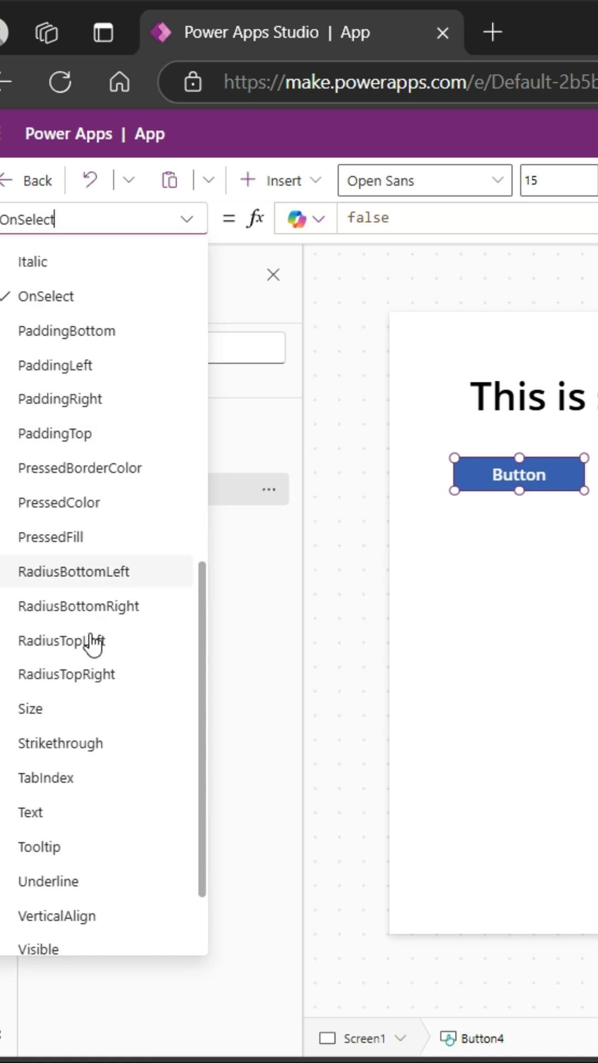
{"action": "left_click", "coordinate": [46, 810]}
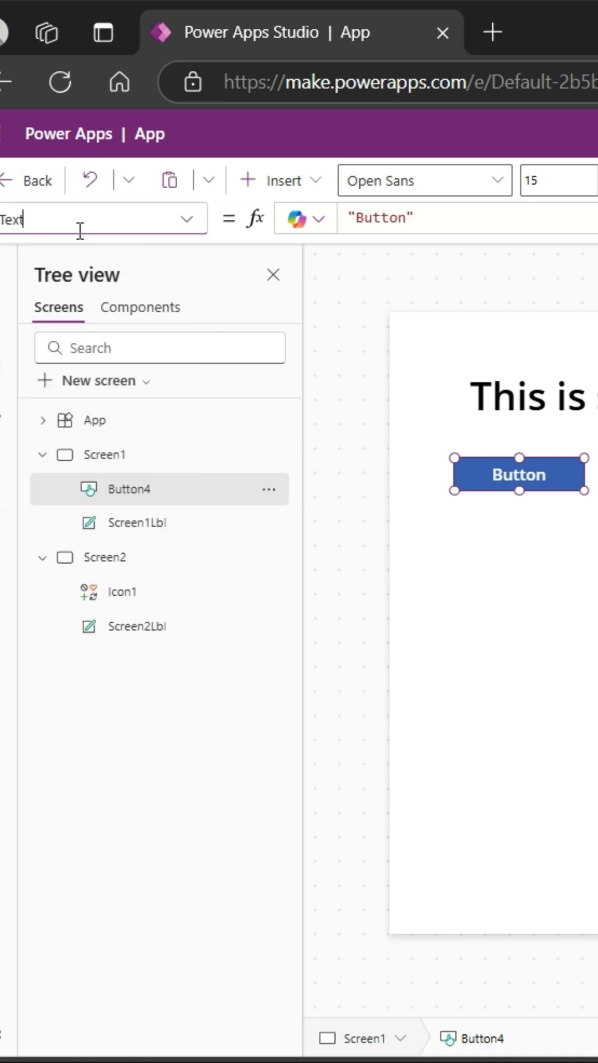
{"action": "left_click", "coordinate": [404, 217]}
{"action": "key", "text": "BackSpace"}
{"action": "key", "text": "BackSpace"}
{"action": "key", "text": "BackSpace"}
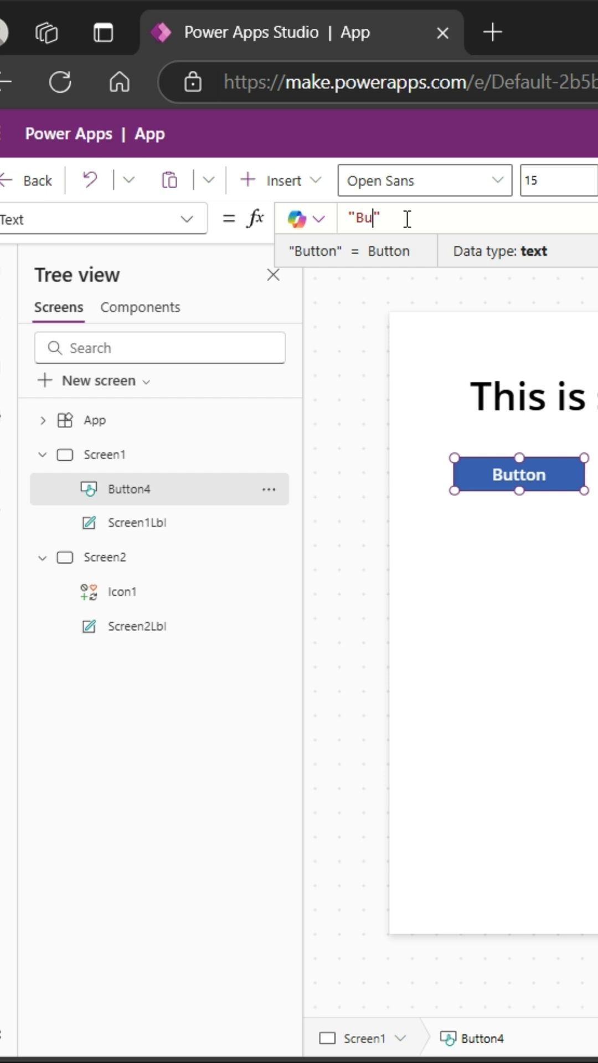
{"action": "type", "text": "Navigate"}
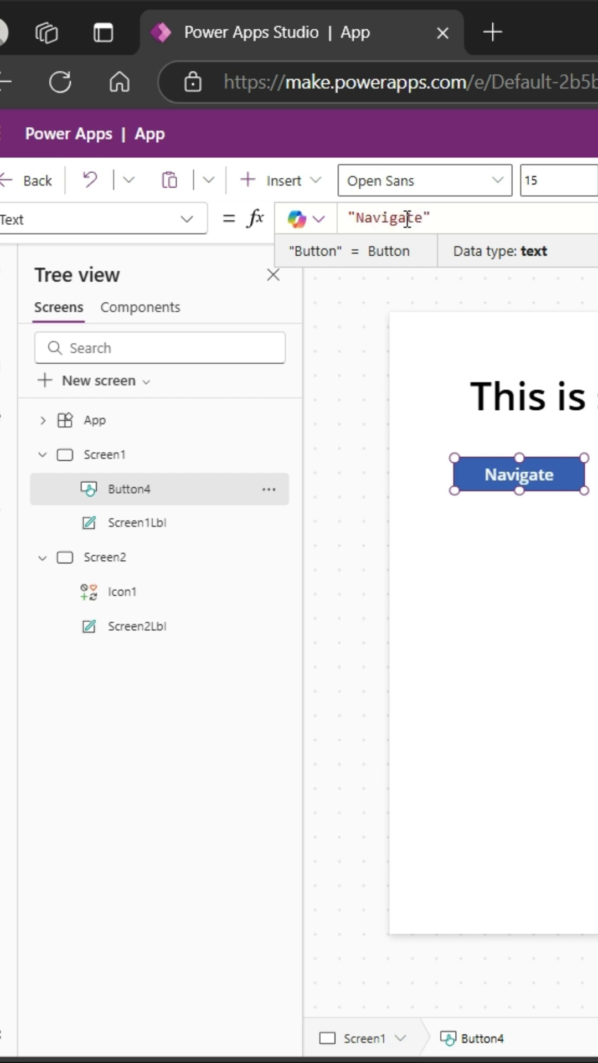
{"action": "left_click", "coordinate": [498, 665]}
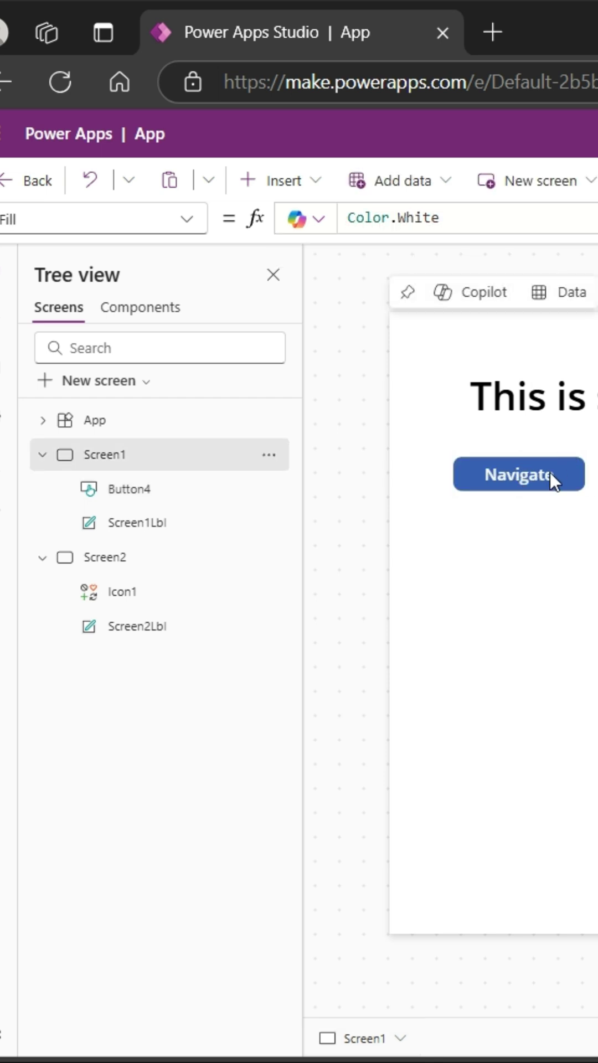
{"action": "left_click", "coordinate": [549, 471]}
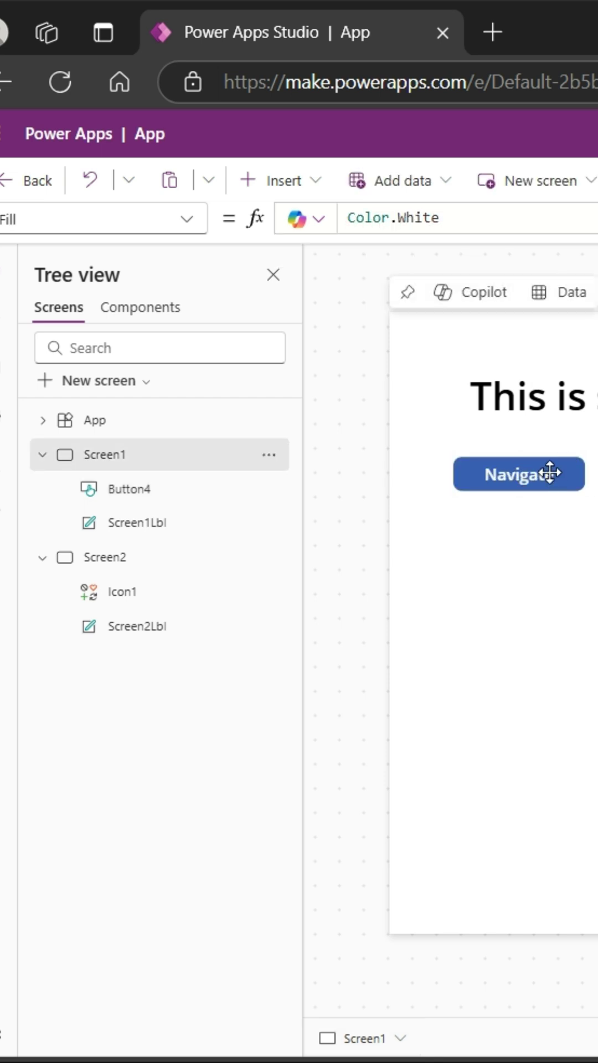
- Replace Button4's OnSelect false with Navigate(Screen2, ScreenTransition.UnCoverRight)
{"action": "left_click", "coordinate": [186, 219]}
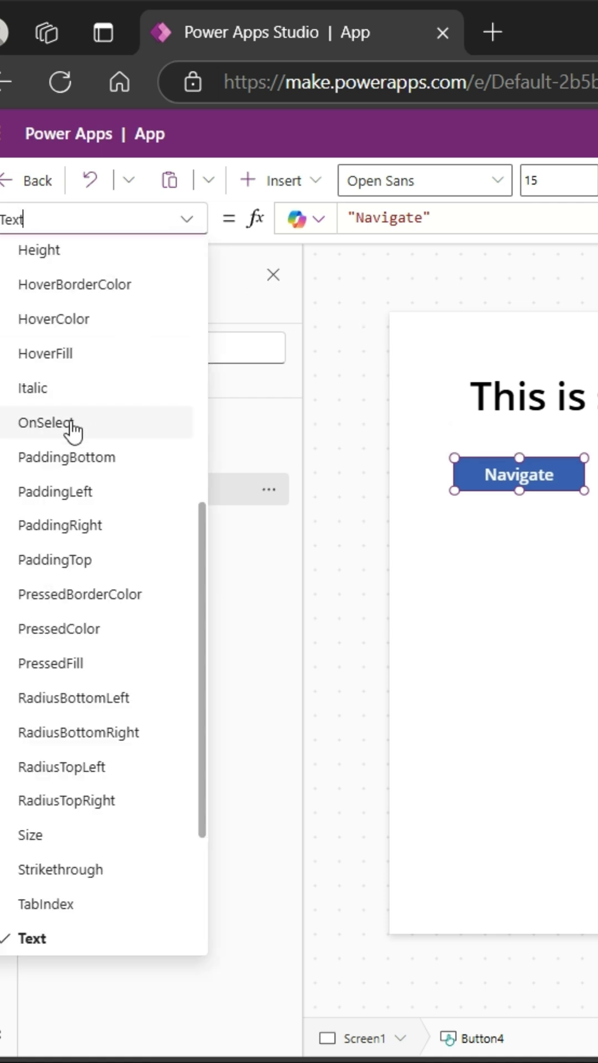
{"action": "left_click", "coordinate": [46, 423]}
{"action": "double_click", "coordinate": [442, 218]}
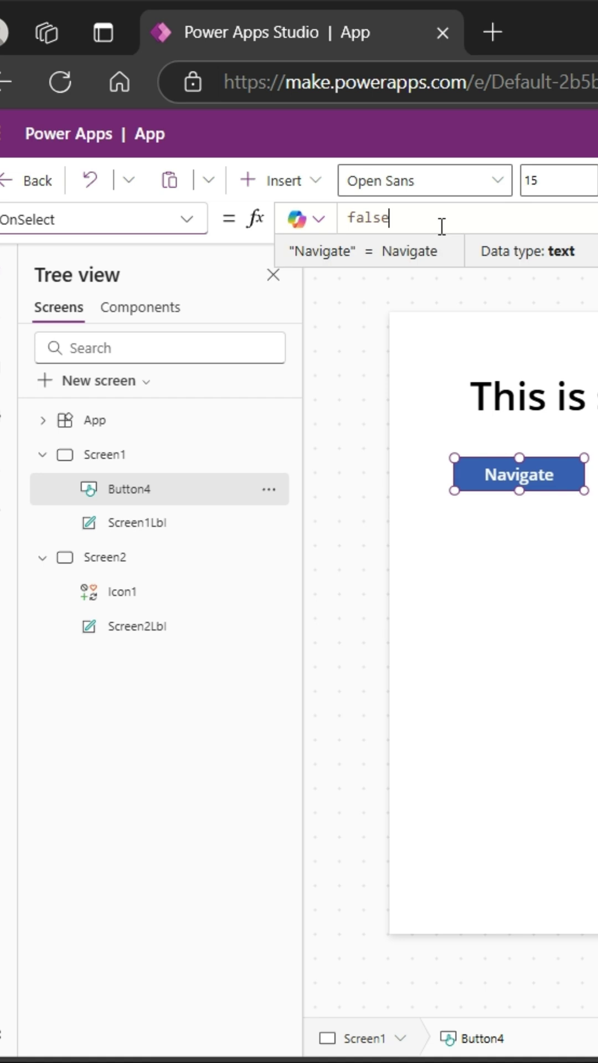
{"action": "type", "text": "Navigate("}
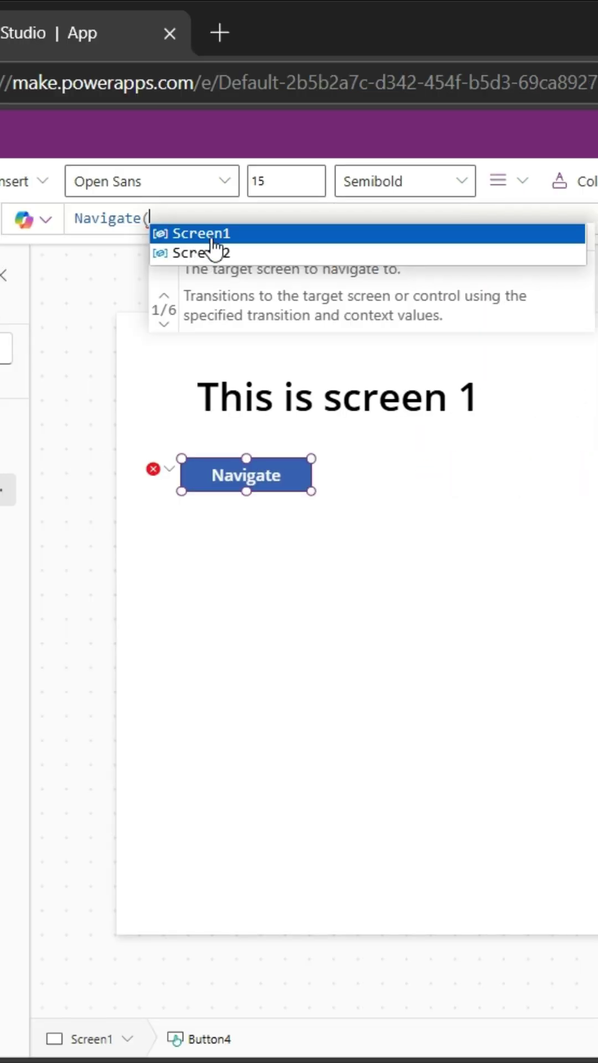
{"action": "left_click", "coordinate": [202, 253]}
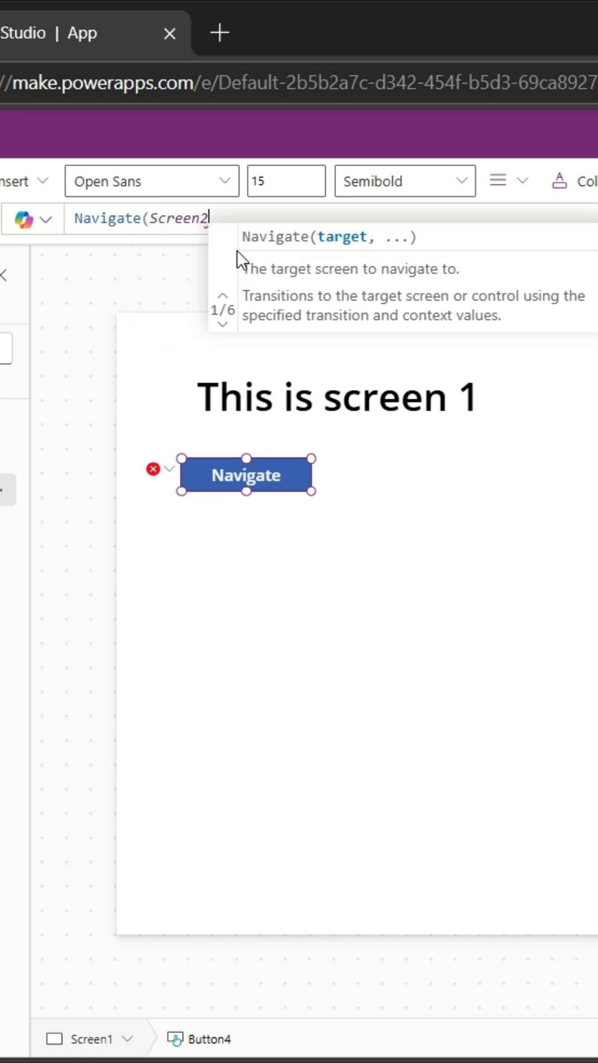
{"action": "type", "text": "m"}
{"action": "key", "text": "BackSpace"}
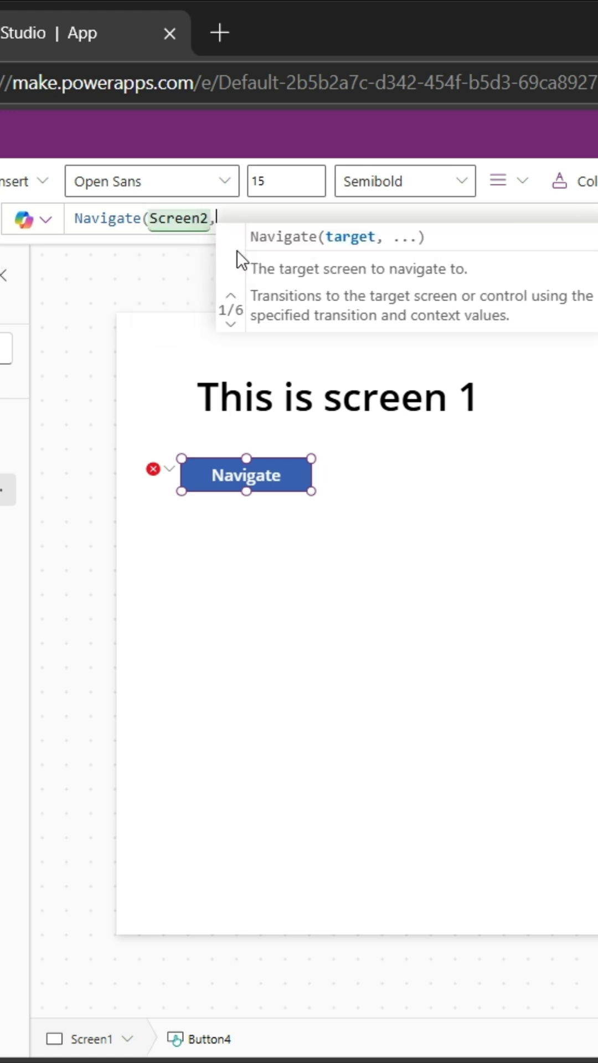
{"action": "type", "text": ","}
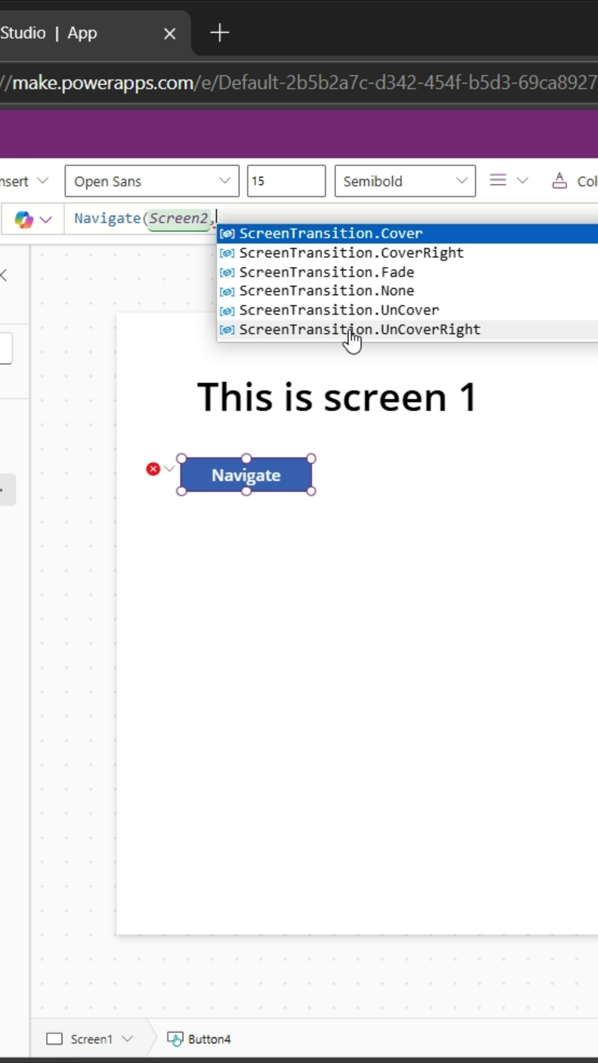
{"action": "left_click", "coordinate": [352, 330]}
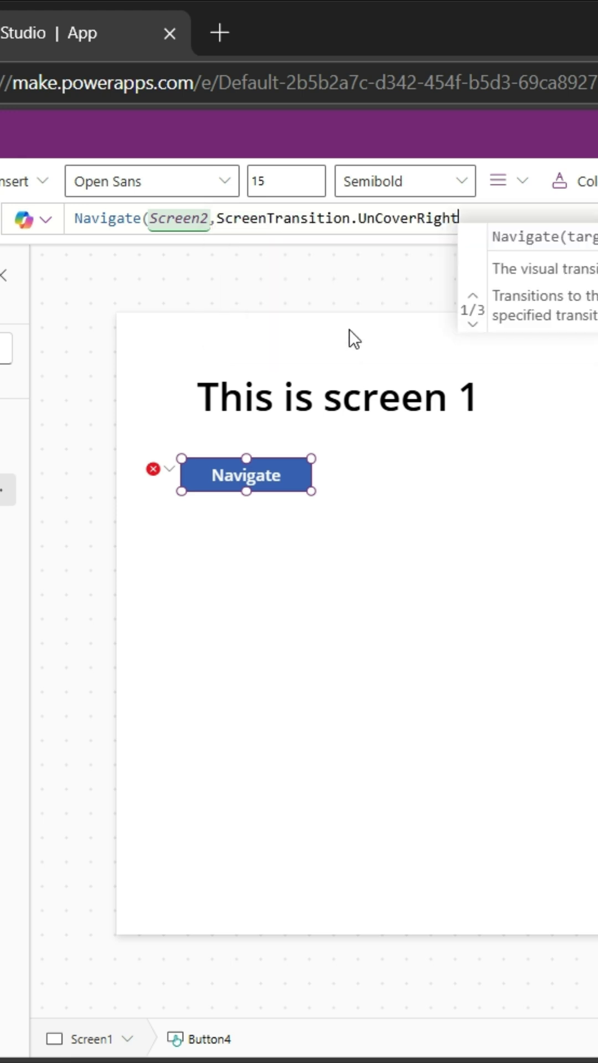
{"action": "type", "text": ")"}
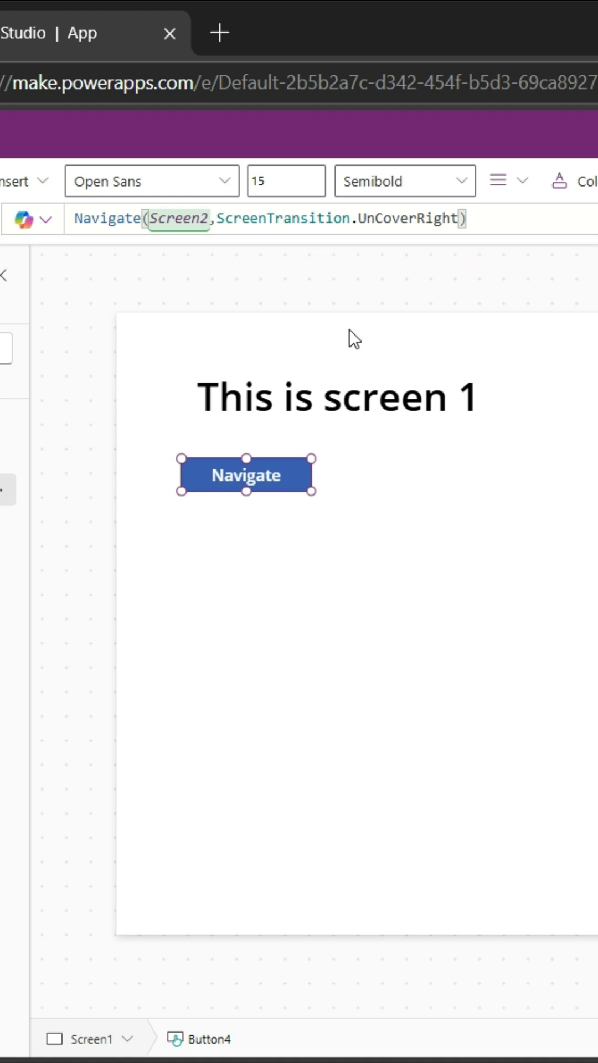
- Test the Navigate button, then select Screen2 showing its green check icon
{"action": "left_click", "coordinate": [250, 489], "text": "alt"}
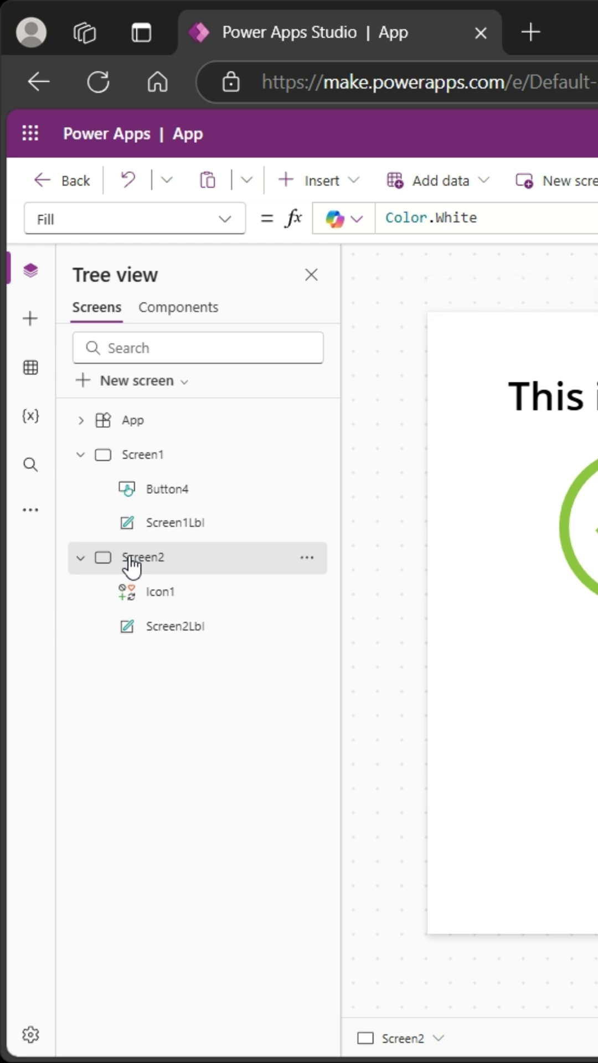
{"action": "left_click", "coordinate": [191, 571]}
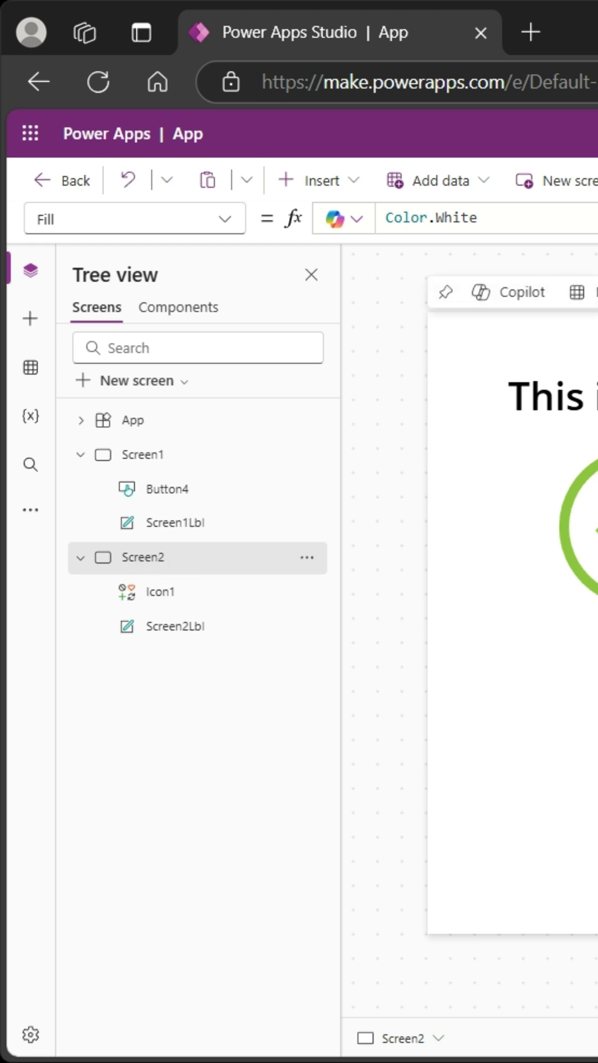